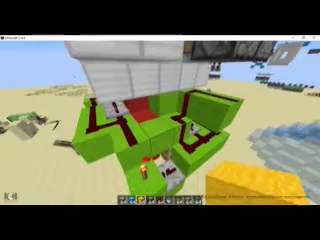
Step: Pour the water bucket onto the middle of the slime-block redstone machine
right_click(160, 120)
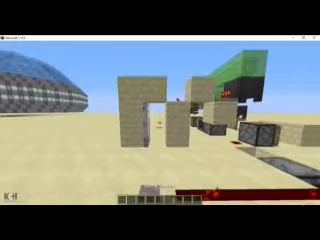
scroll(160, 120, down, 1)
Step: Walk up to the sandstone wall and watch its iron door open and shut
key(w)
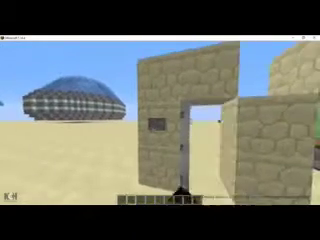
key(s)
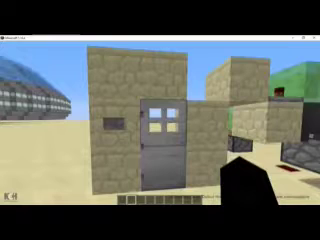